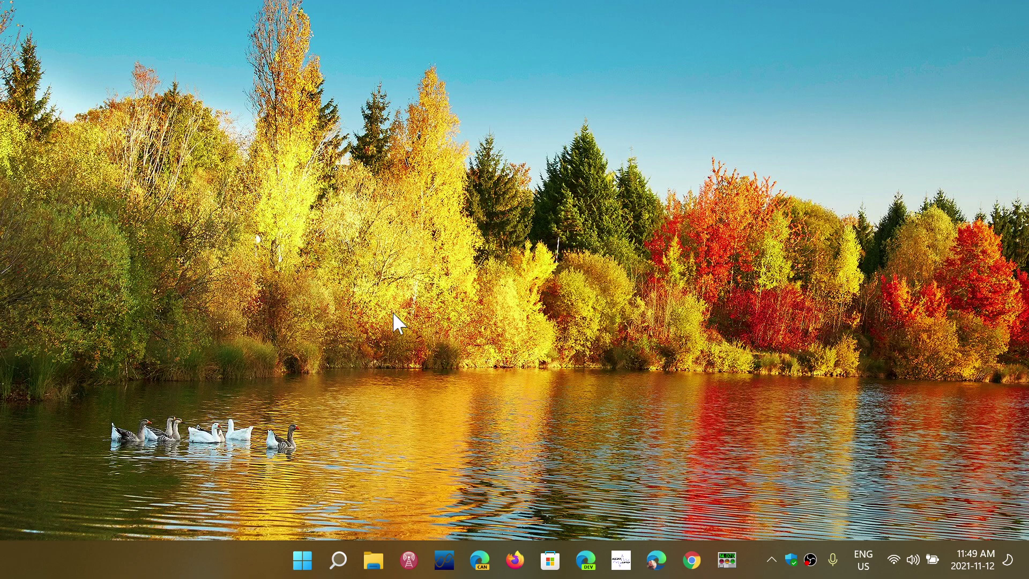
# Step: Open the Default apps page in the Windows Settings app
pyautogui.click(303, 560)
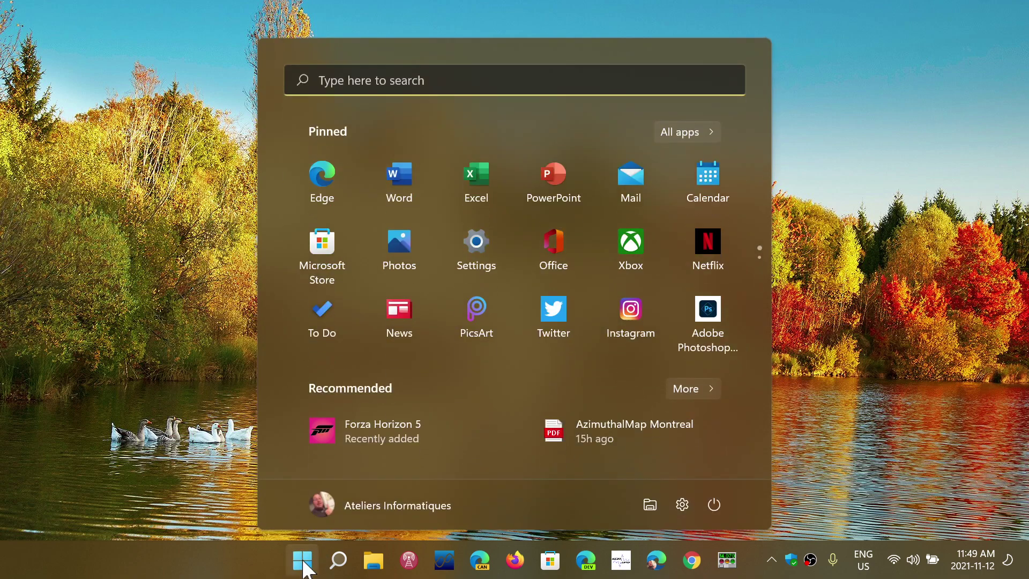
pyautogui.click(477, 247)
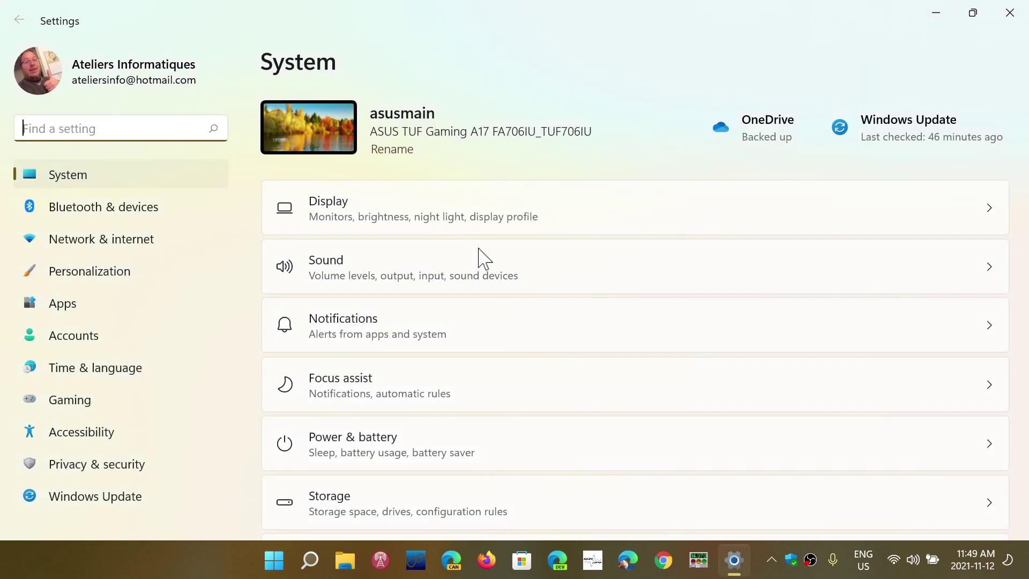
pyautogui.click(128, 312)
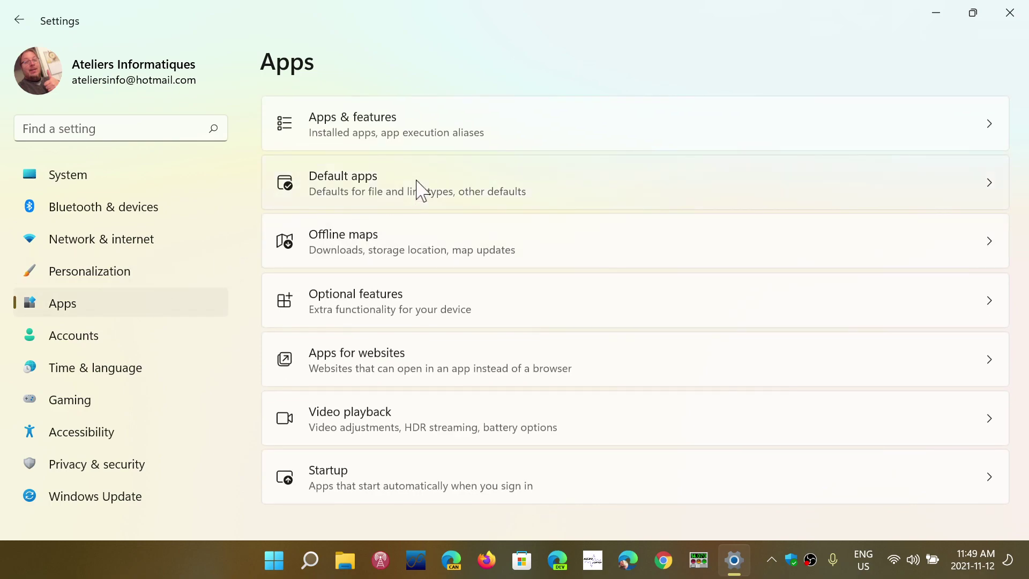
pyautogui.click(417, 182)
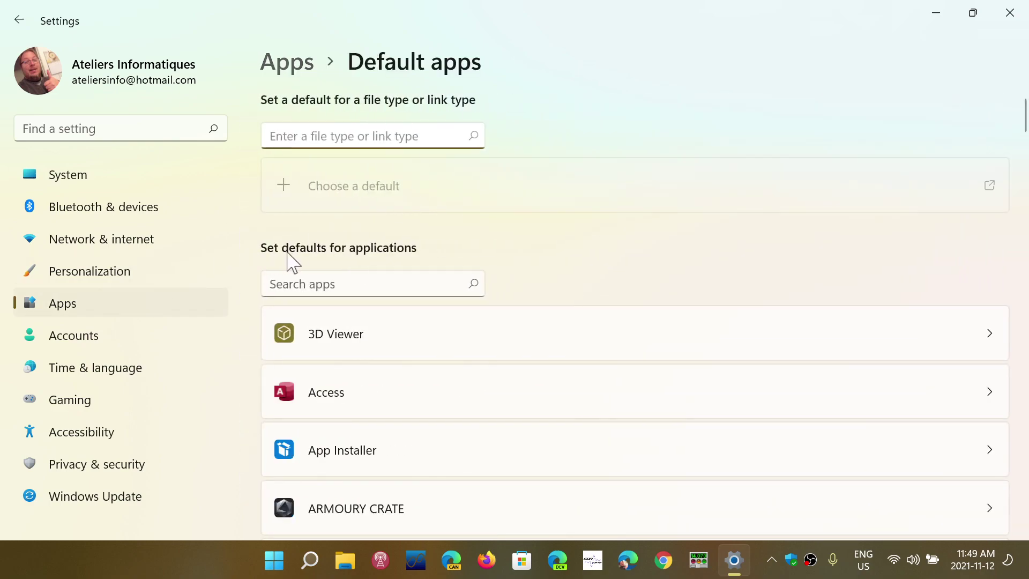
# Step: Search the application defaults for "edge" and open the file and link type defaults of Microsoft Edge
pyautogui.click(378, 288)
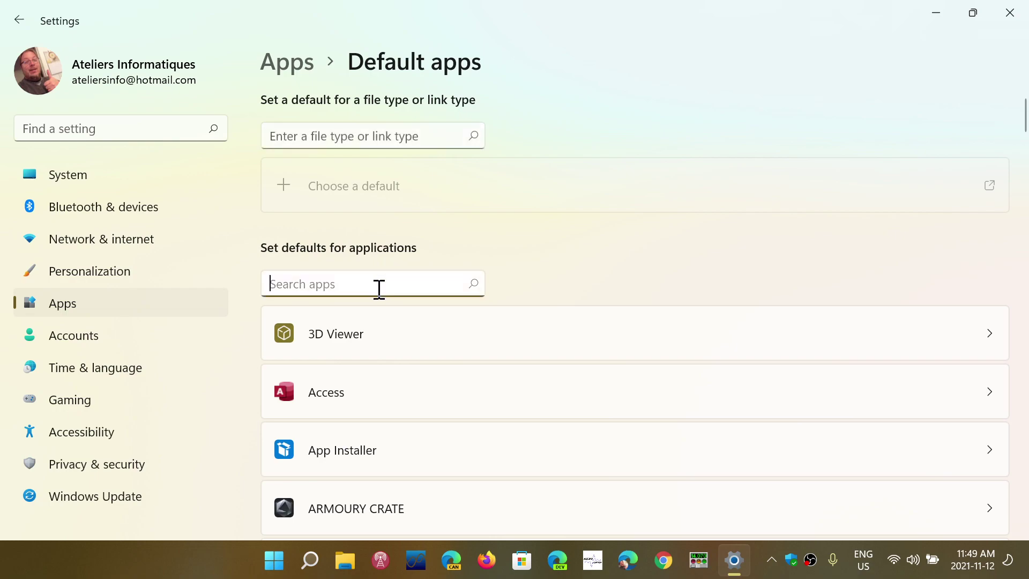
pyautogui.write('edge')
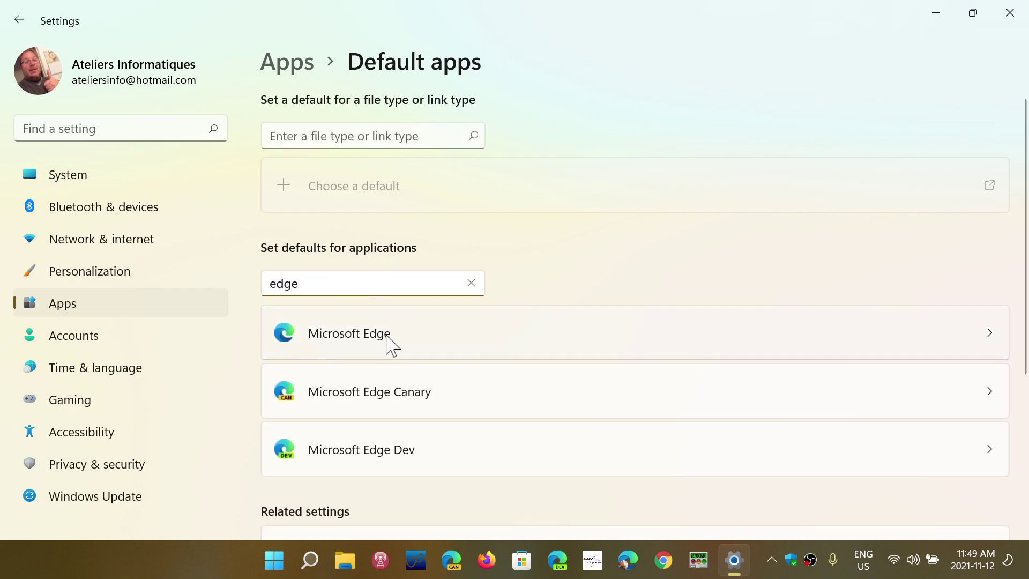
pyautogui.click(387, 336)
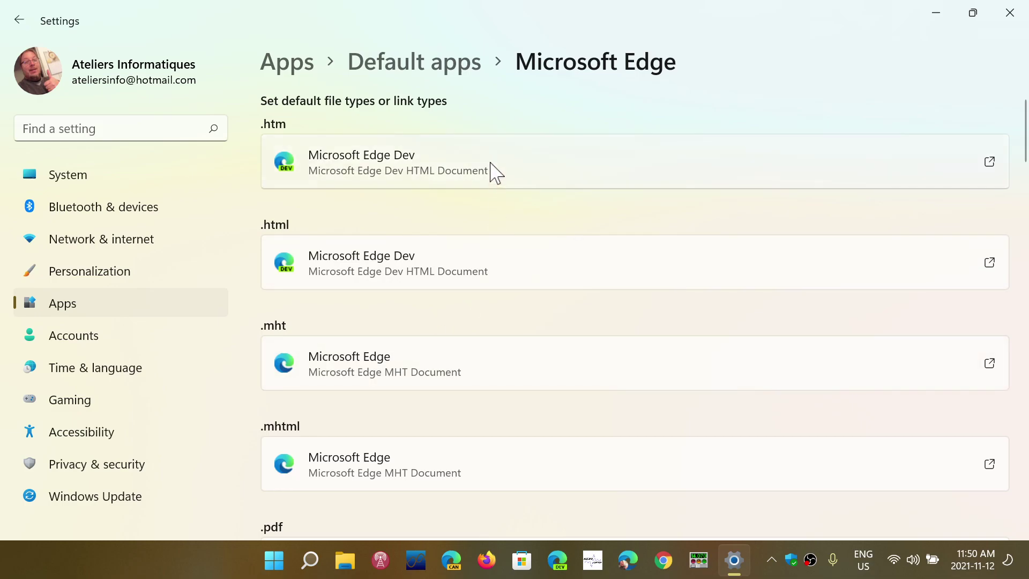
# Step: Set Google Chrome as the default app for .htm files
pyautogui.click(495, 172)
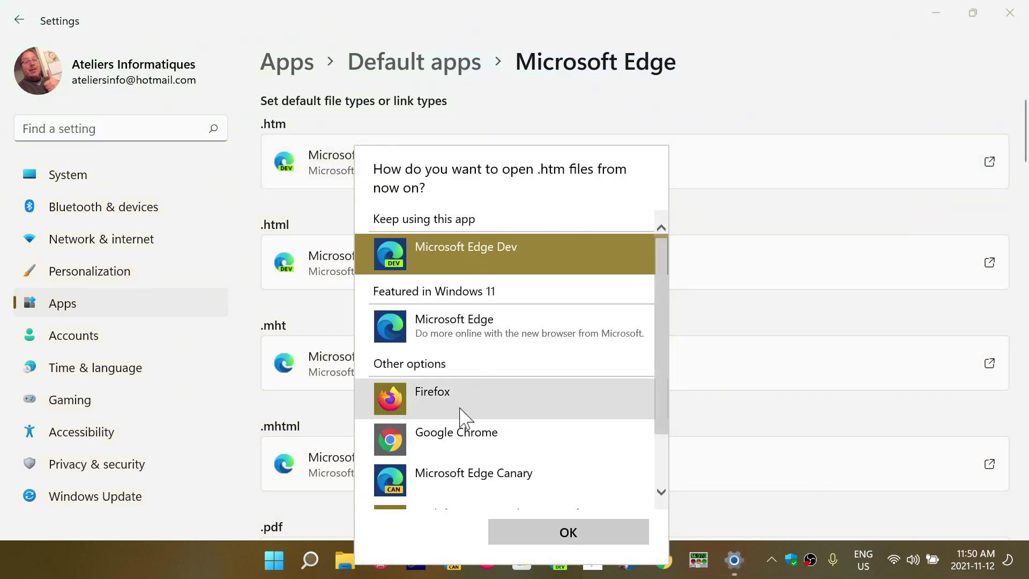
pyautogui.click(459, 441)
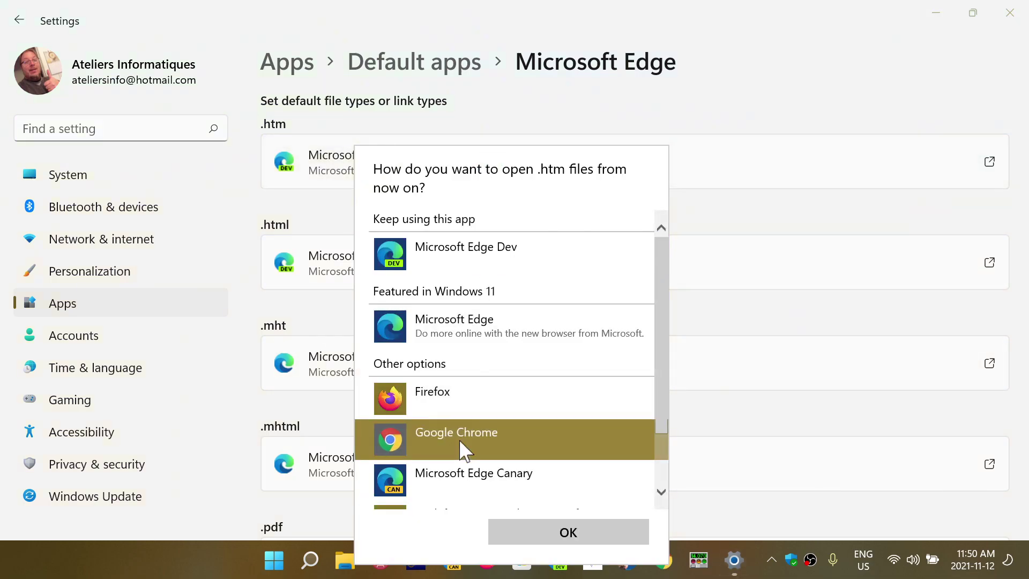
pyautogui.click(572, 536)
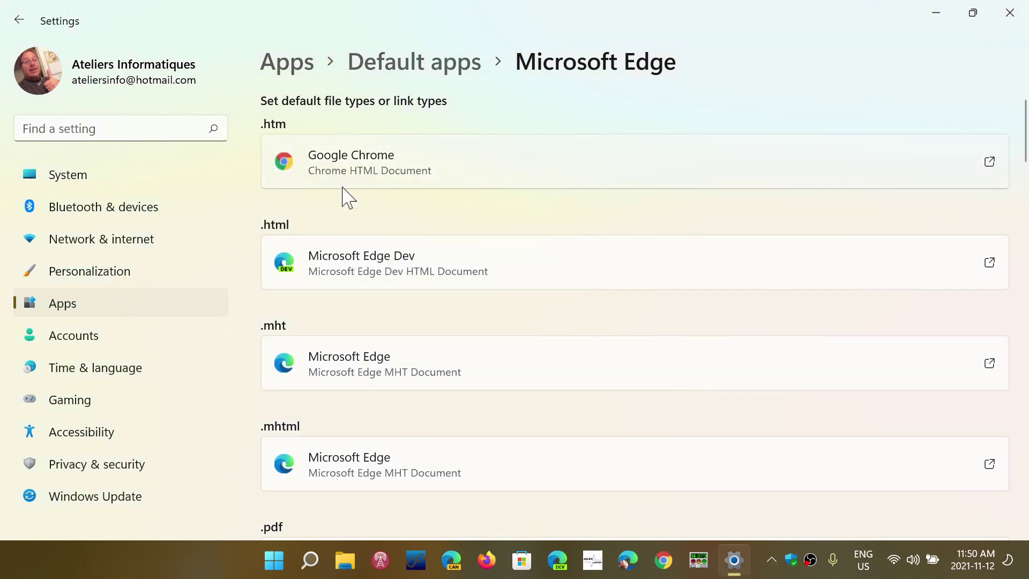
# Step: Look through the file types and link types in the Microsoft Edge list to see which app each one is assigned to
pyautogui.scroll(-2, 406, 284)
pyautogui.scroll(-2, 399, 327)
pyautogui.scroll(-1, 332, 330)
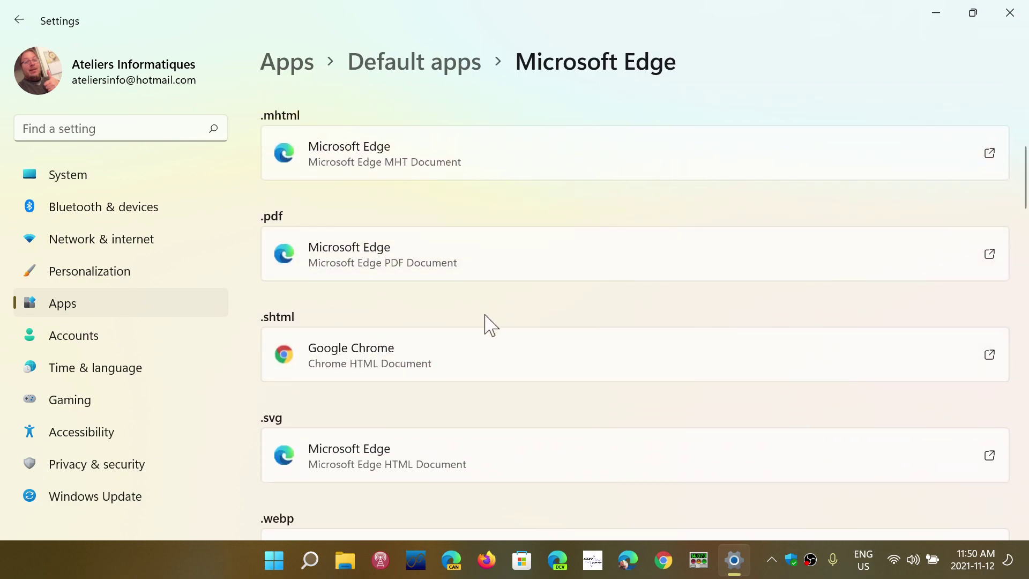
pyautogui.scroll(-2, 485, 324)
pyautogui.scroll(-2, 460, 230)
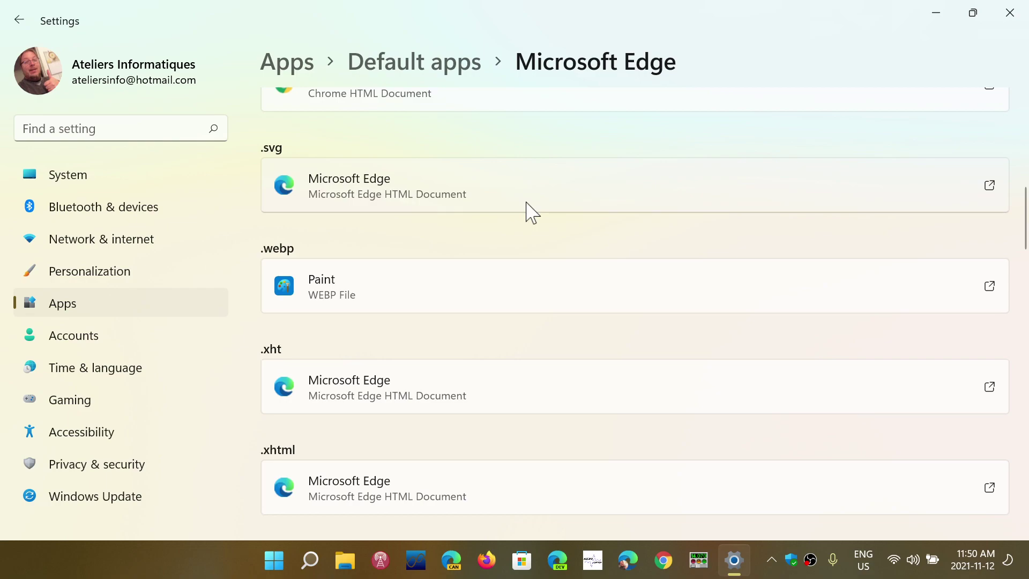
pyautogui.scroll(-2, 514, 221)
pyautogui.scroll(-3, 447, 261)
pyautogui.scroll(-4, 446, 261)
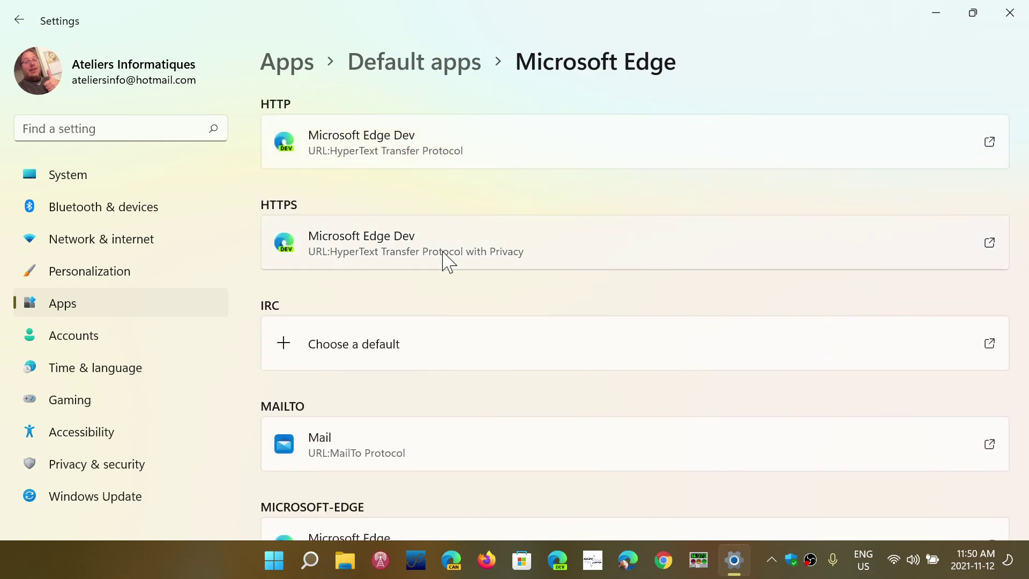
pyautogui.scroll(-3, 446, 262)
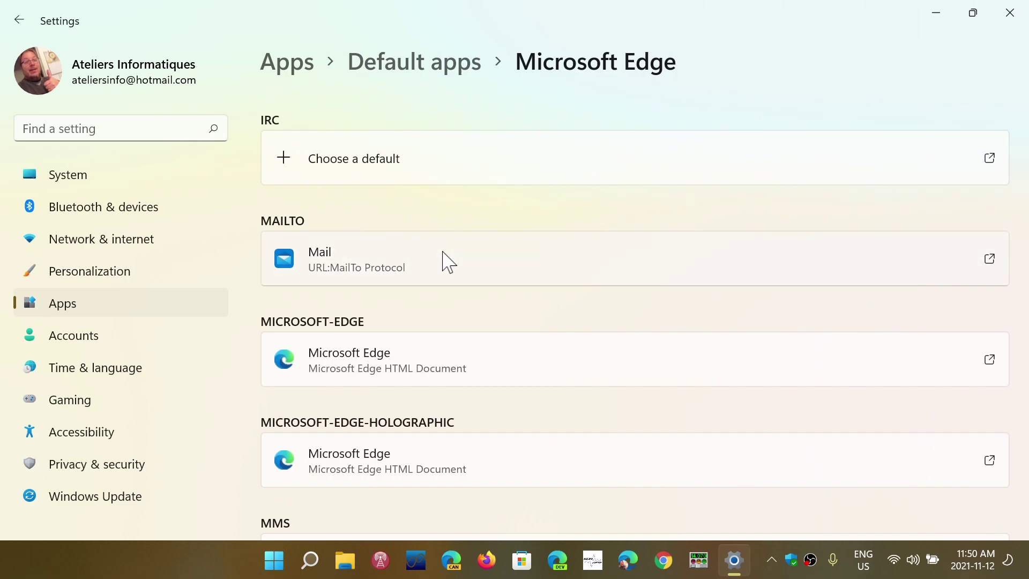
pyautogui.scroll(-4, 449, 263)
pyautogui.scroll(15, 449, 263)
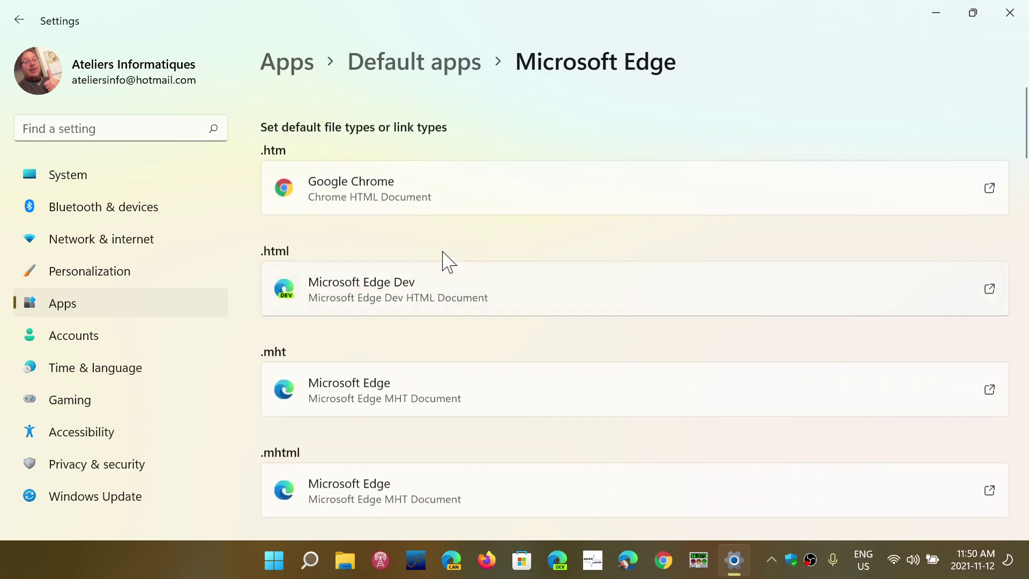
pyautogui.scroll(-1, 445, 260)
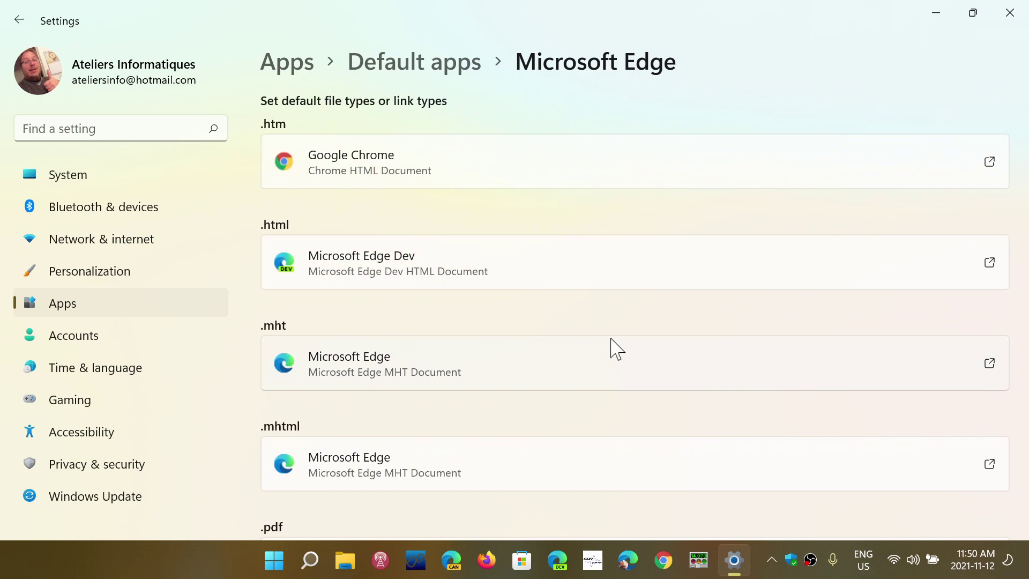
pyautogui.scroll(-4, 550, 321)
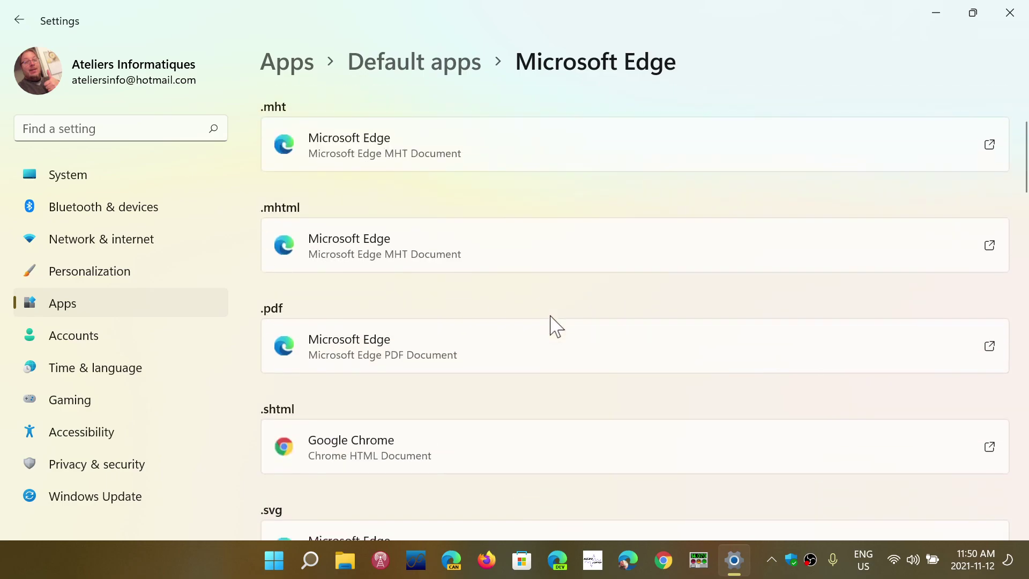
pyautogui.scroll(5, 551, 324)
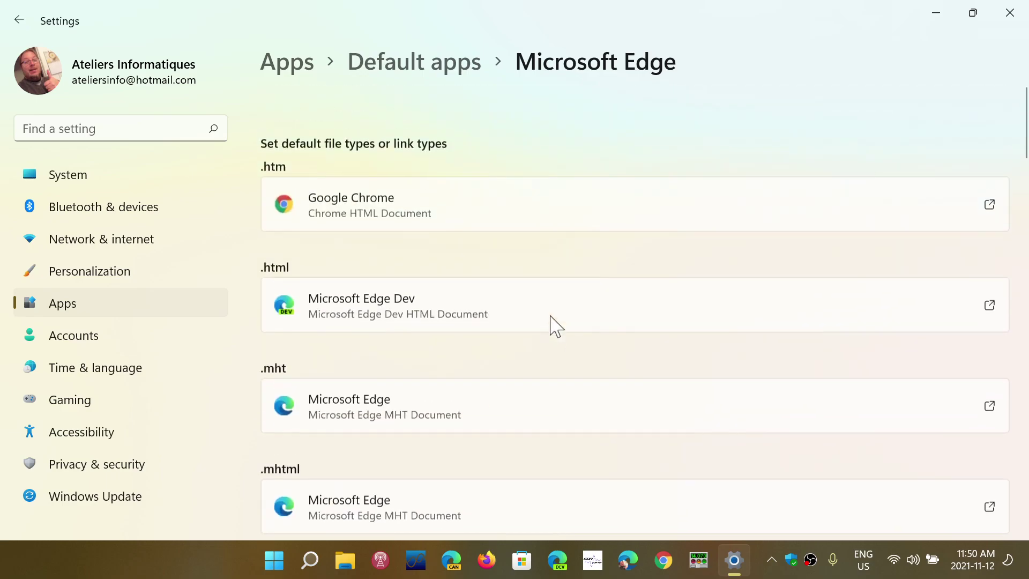
pyautogui.scroll(-1, 542, 278)
pyautogui.scroll(-3, 471, 347)
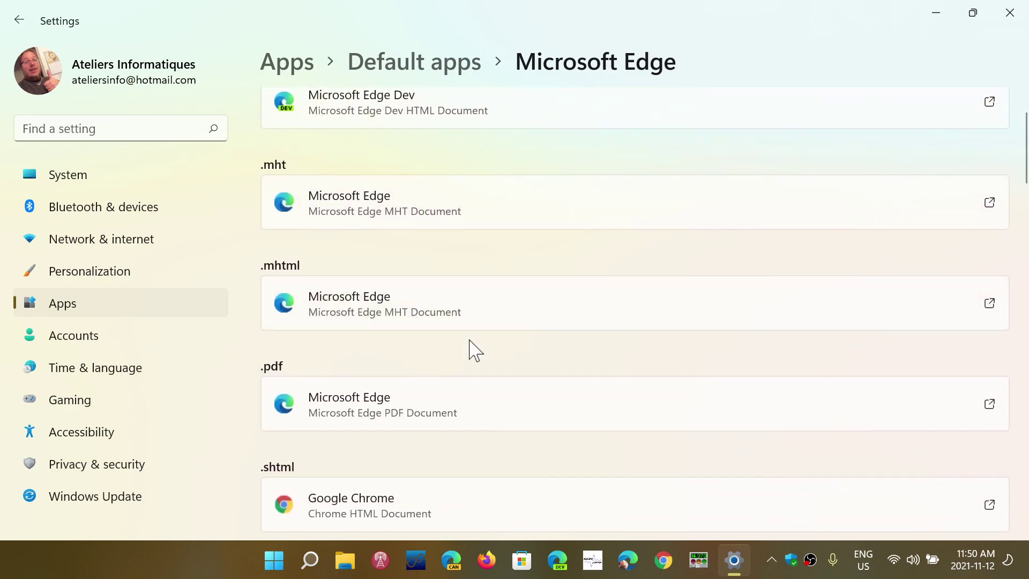
pyautogui.scroll(-2, 471, 349)
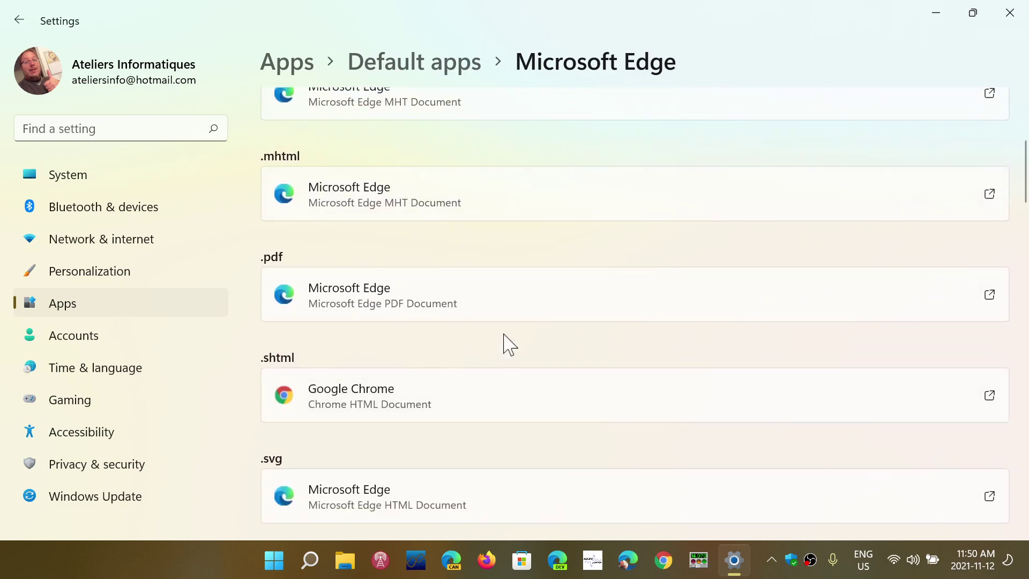
pyautogui.scroll(5, 519, 345)
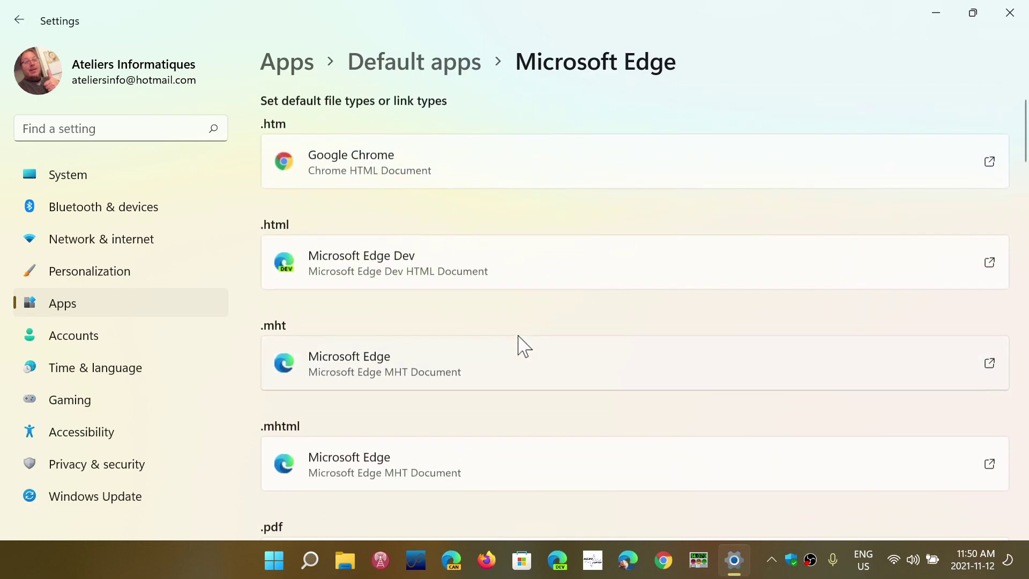
# Step: Set Google Chrome as the default app for .html files
pyautogui.click(425, 272)
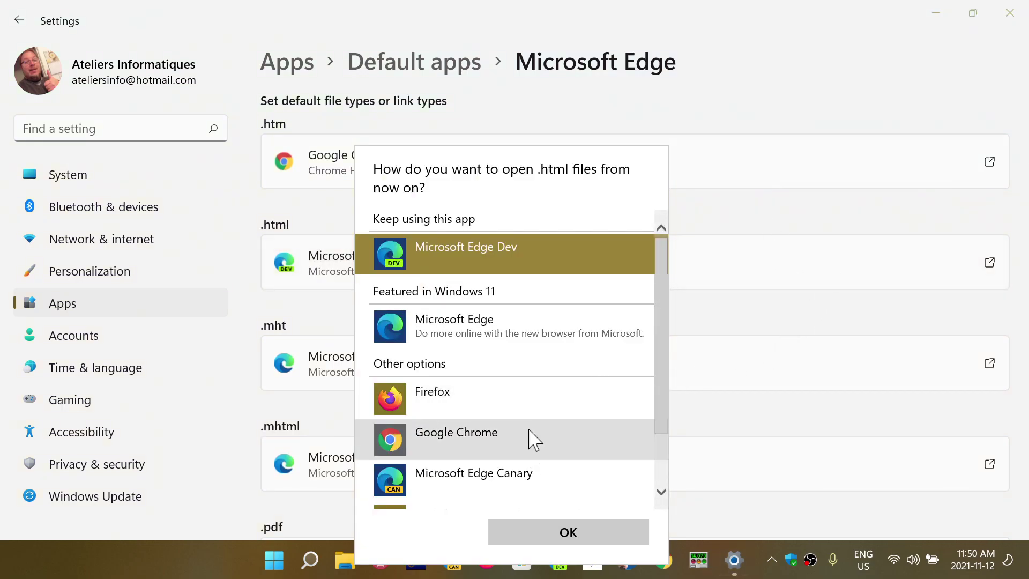
pyautogui.click(530, 436)
pyautogui.click(584, 541)
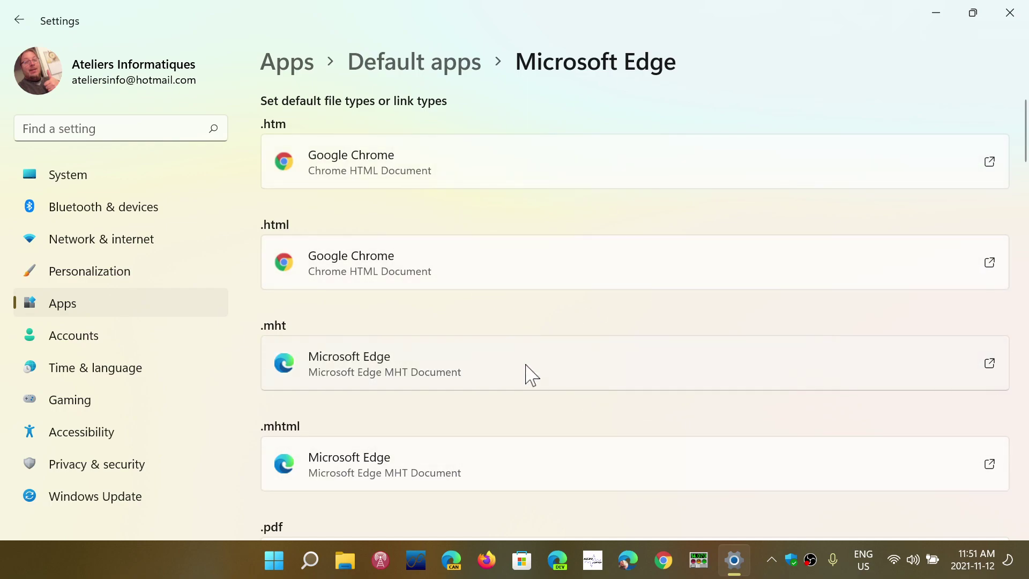
# Step: Check which apps are offered for .mht and .mhtml files, dismissing both choosers without changing the default
pyautogui.click(523, 372)
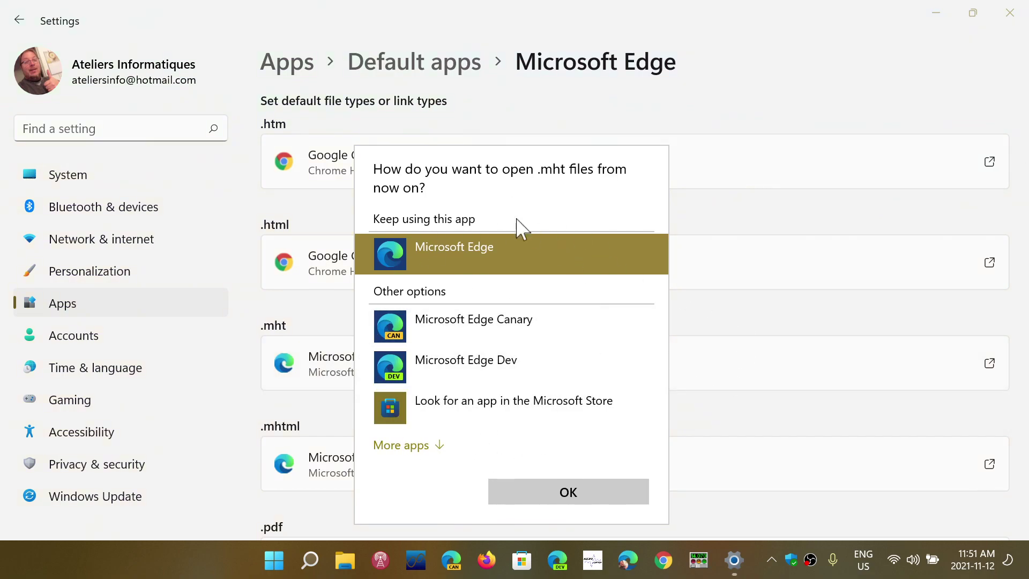
pyautogui.click(800, 328)
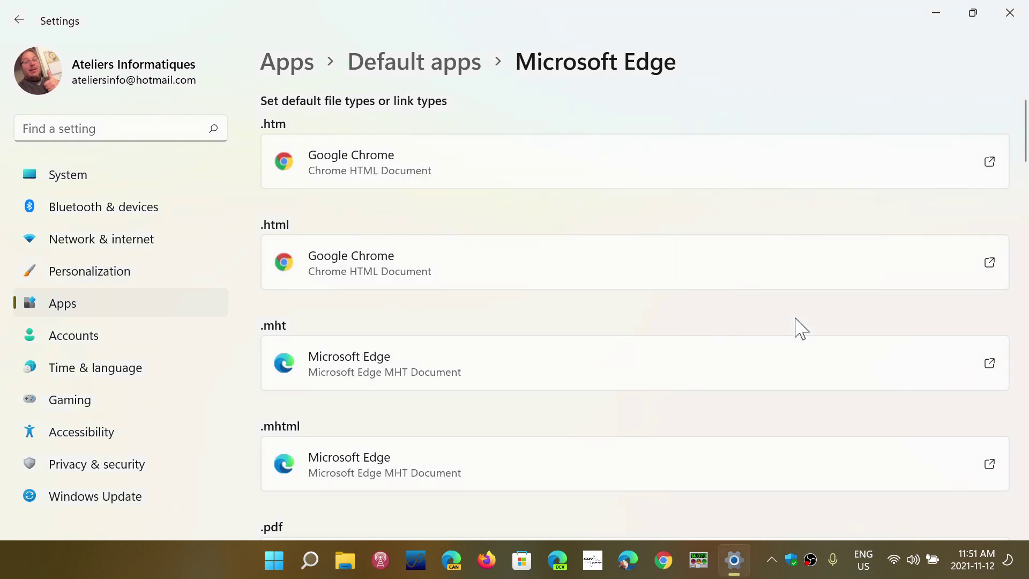
pyautogui.scroll(-3, 800, 328)
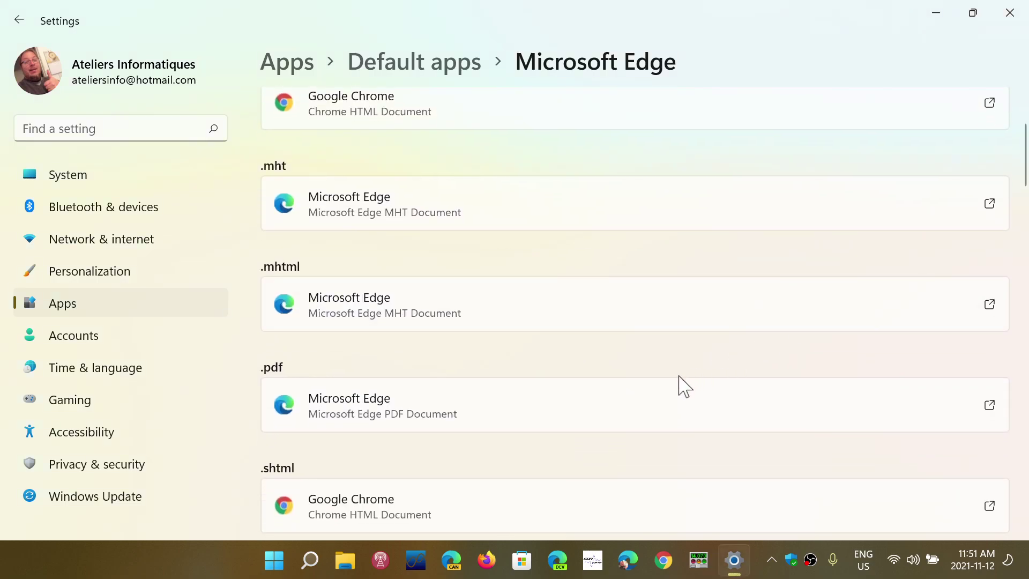
pyautogui.click(579, 314)
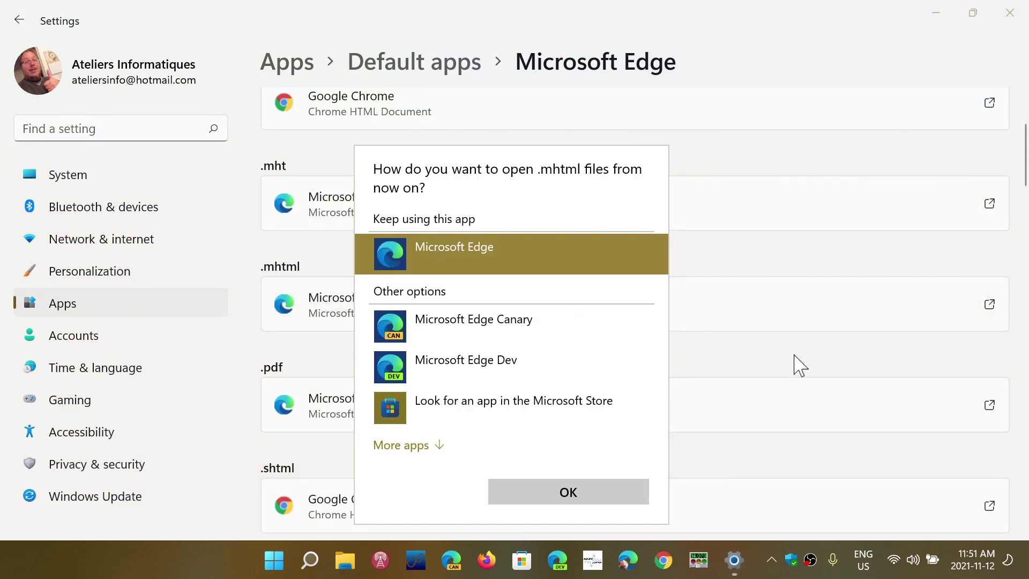
pyautogui.click(793, 362)
# Step: Set Google Chrome as the default app for .pdf files
pyautogui.scroll(-2, 793, 363)
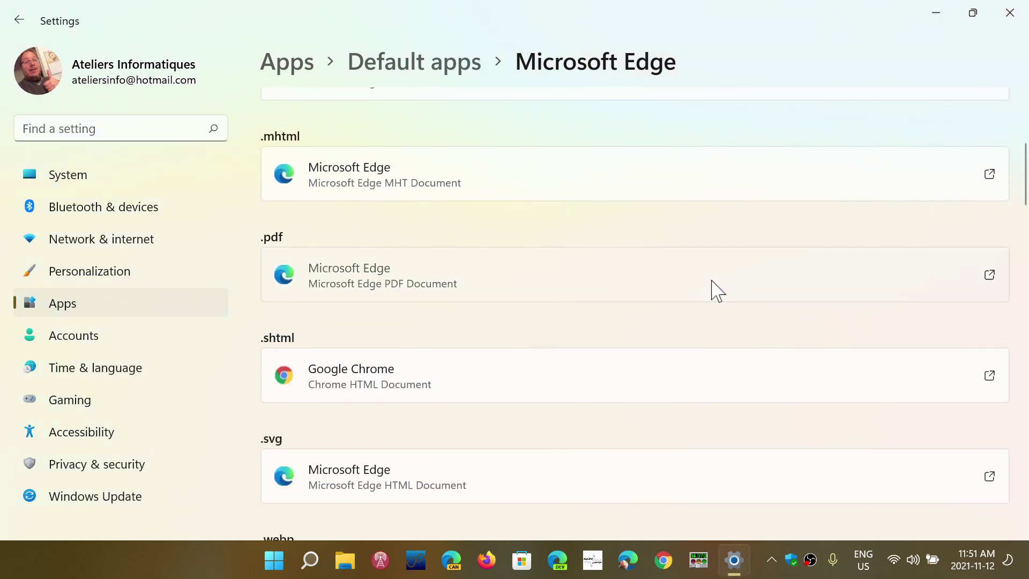
pyautogui.click(712, 290)
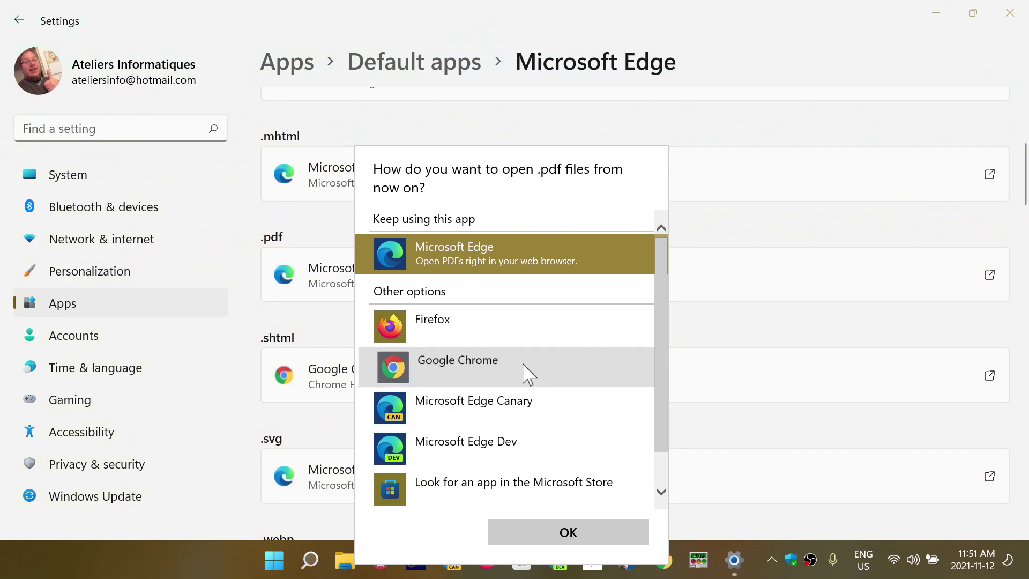
pyautogui.click(522, 373)
pyautogui.click(599, 542)
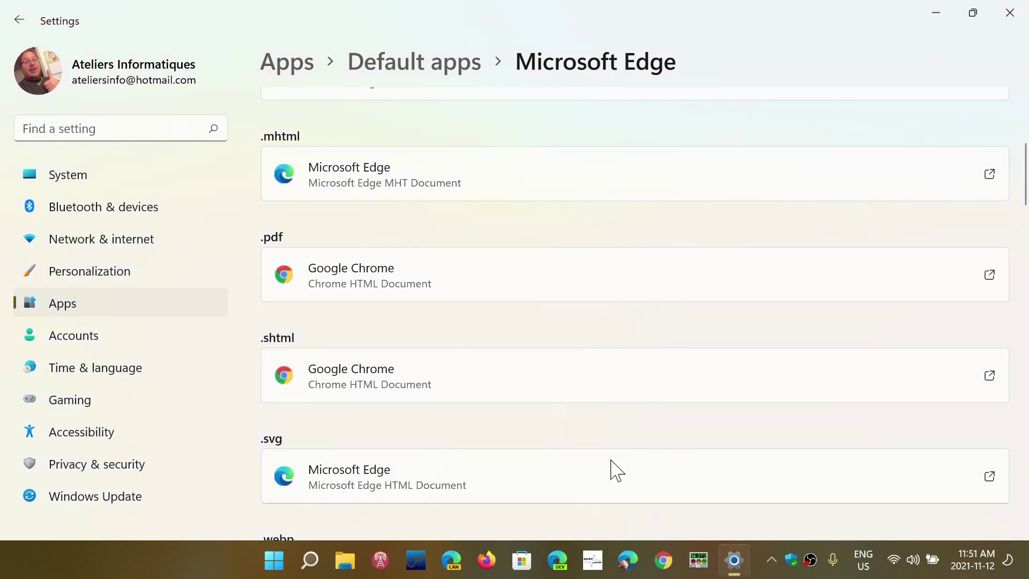
# Step: Set Google Chrome as the default app for .svg files
pyautogui.scroll(-2, 620, 330)
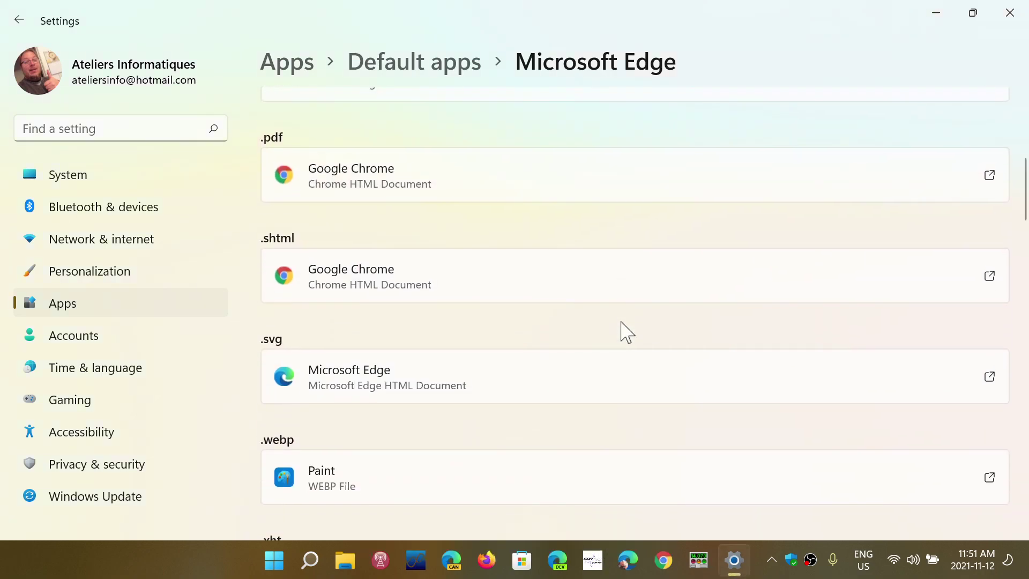
pyautogui.click(522, 383)
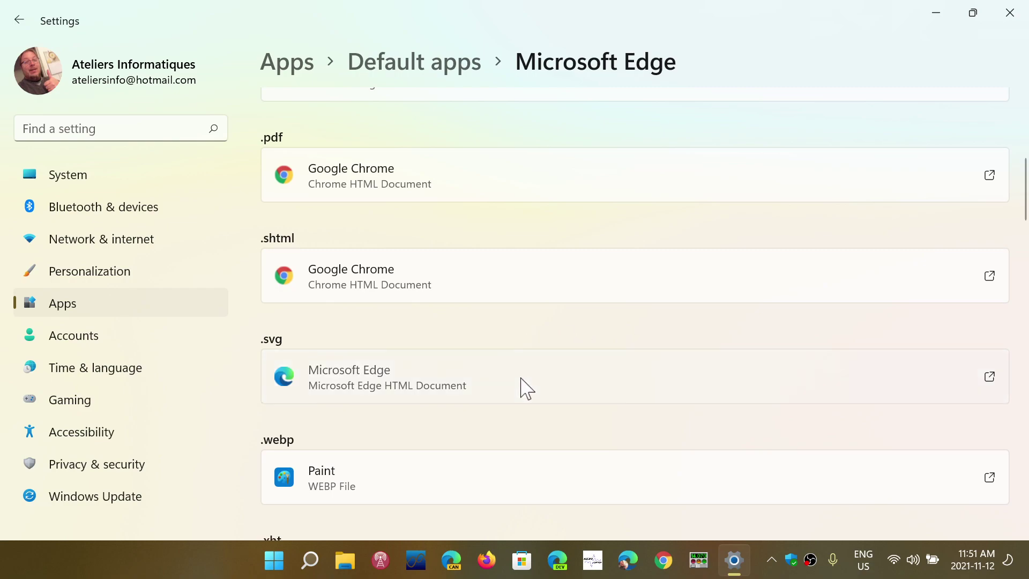
pyautogui.click(517, 362)
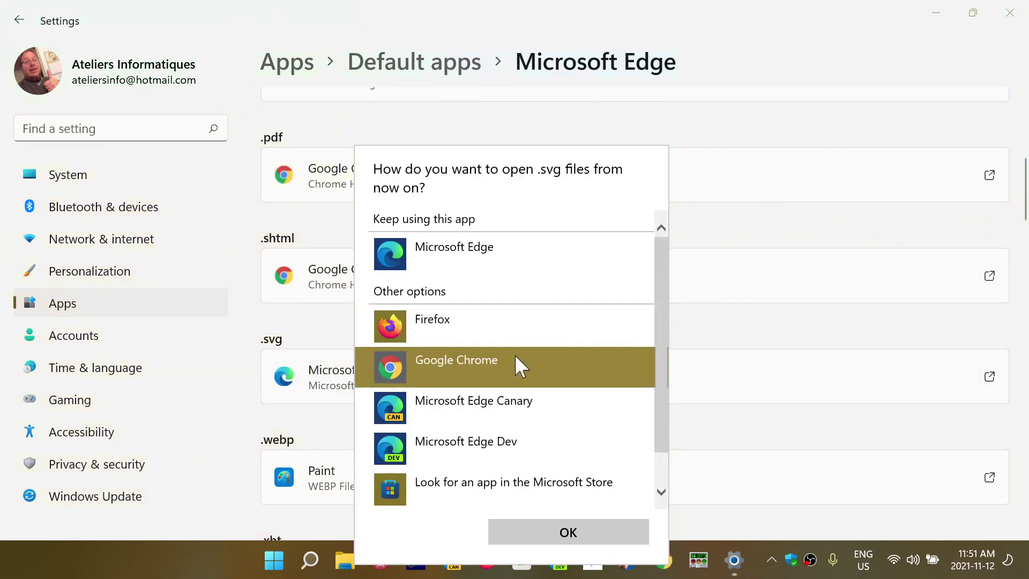
pyautogui.click(569, 533)
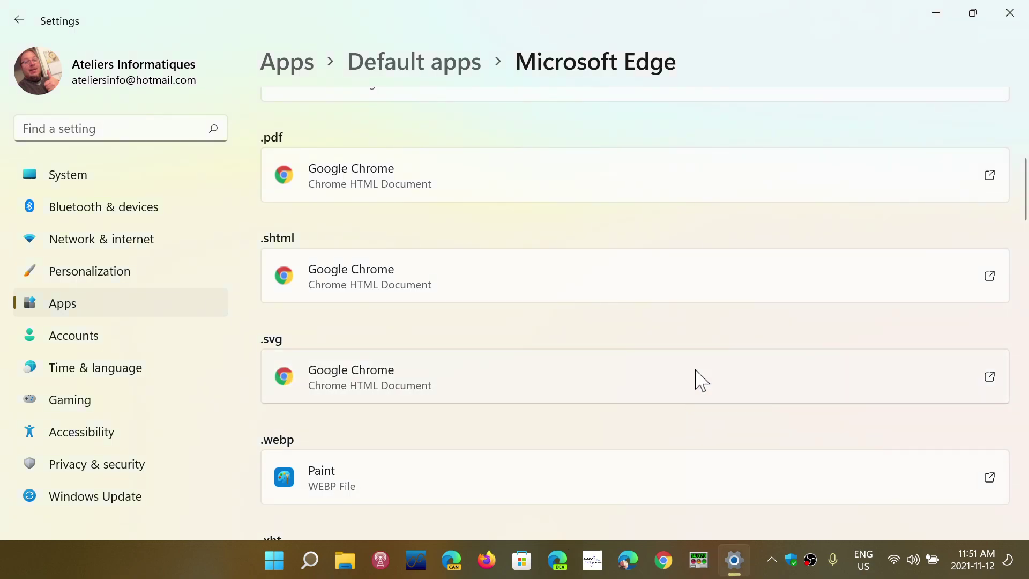
pyautogui.scroll(-3, 697, 378)
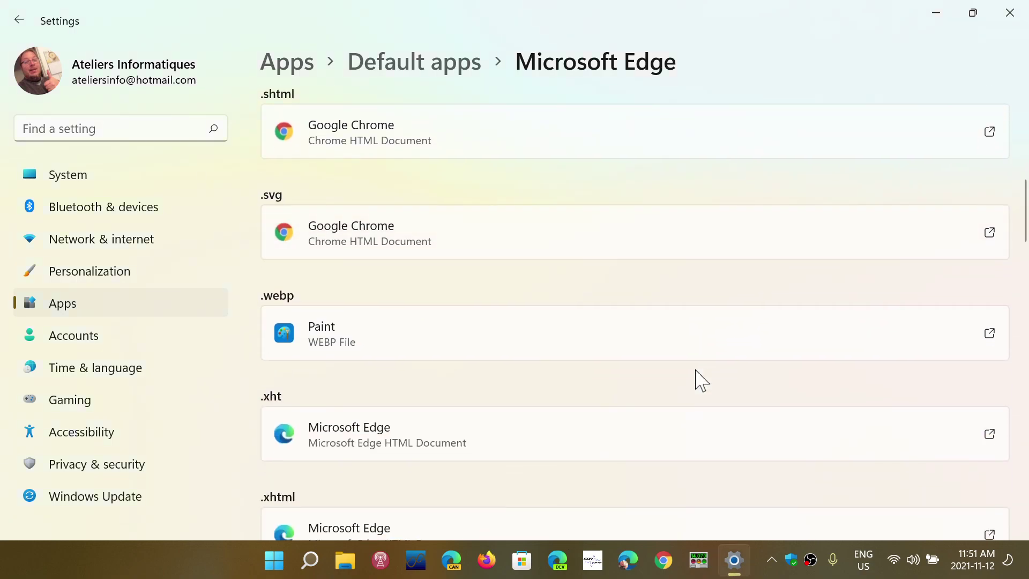
# Step: Check which apps are offered for opening .webp files, dismissing the chooser without changing the default
pyautogui.click(643, 338)
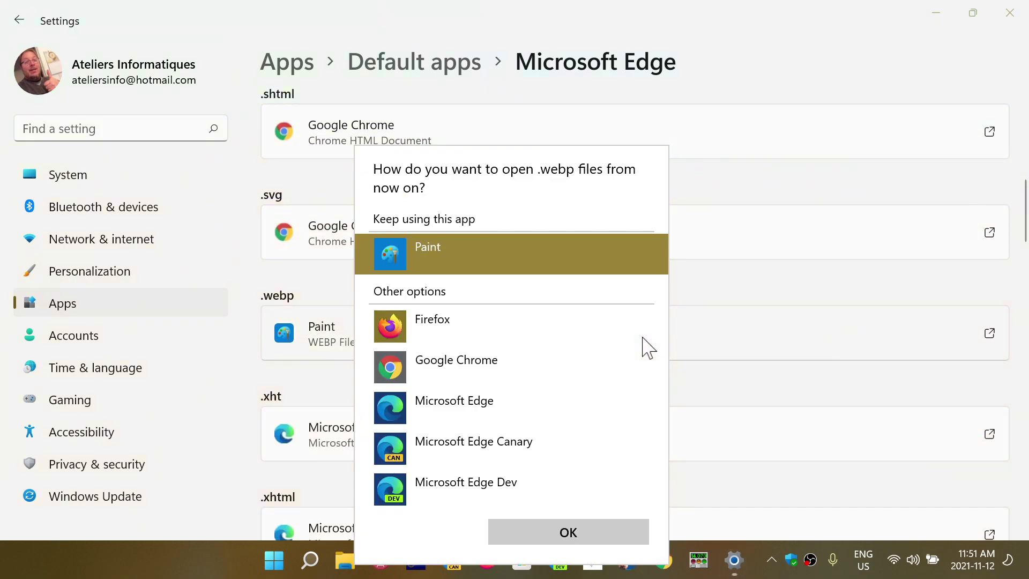
pyautogui.click(801, 395)
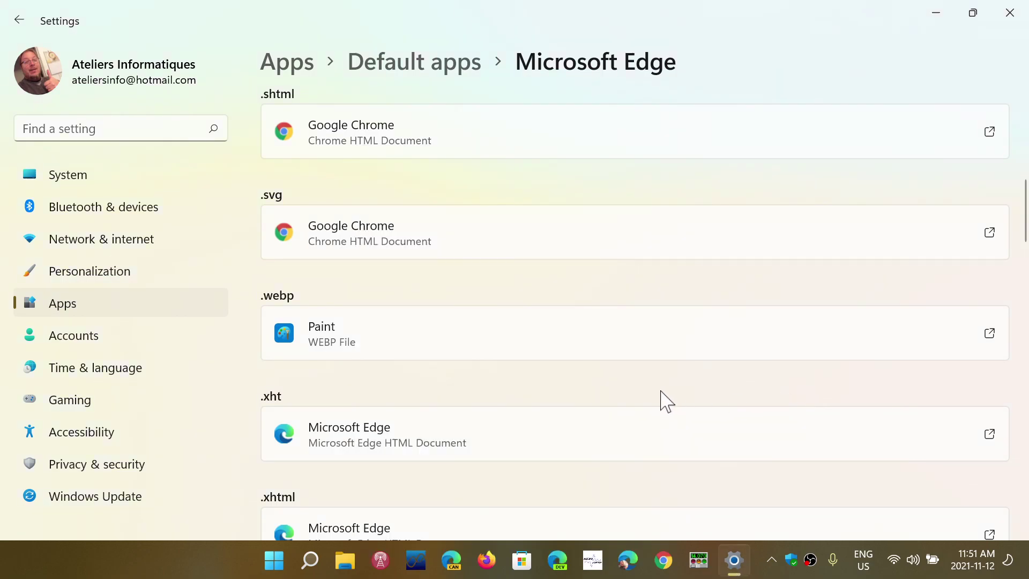
# Step: Review the apps offered for .htm files, dismiss the chooser without choosing another app, and close Settings
pyautogui.scroll(10, 661, 402)
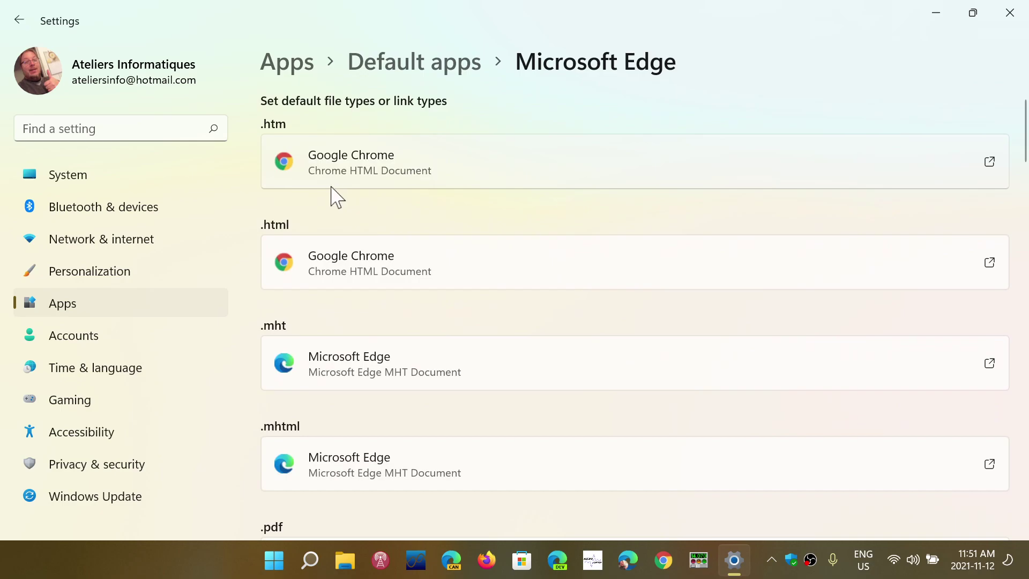
pyautogui.click(460, 164)
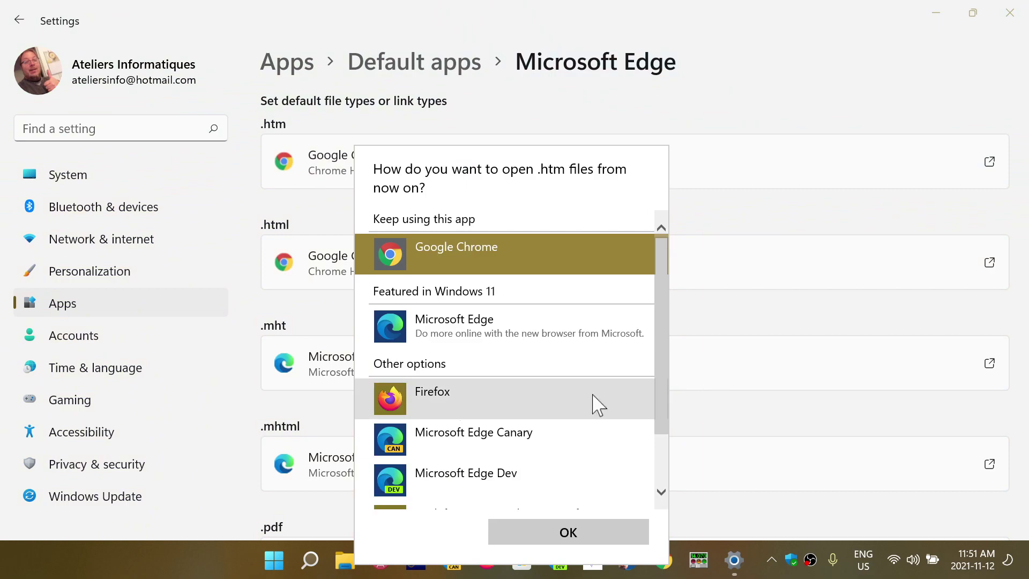
pyautogui.scroll(-2, 488, 397)
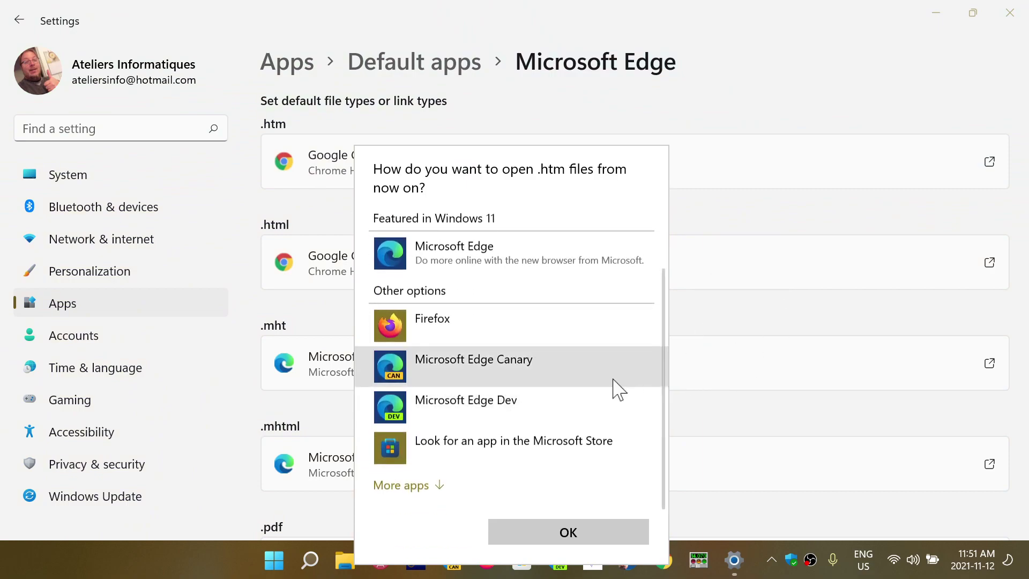
pyautogui.scroll(2, 600, 383)
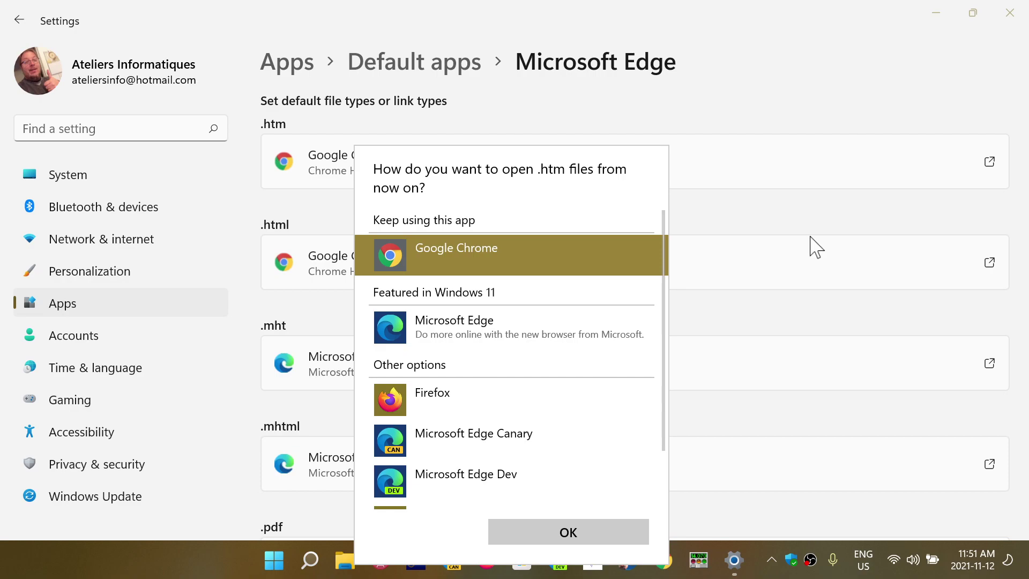
pyautogui.click(775, 327)
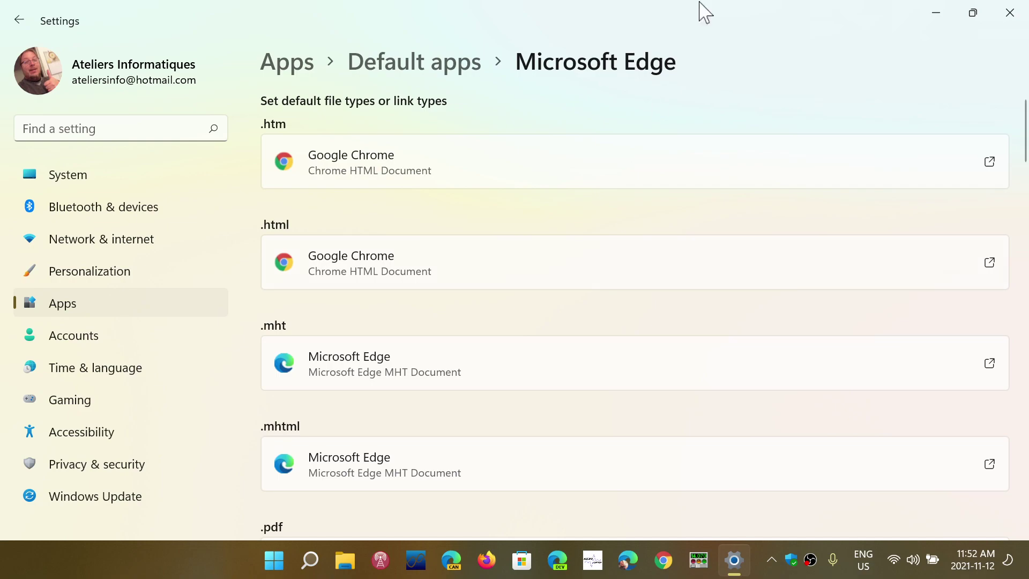
pyautogui.click(1009, 13)
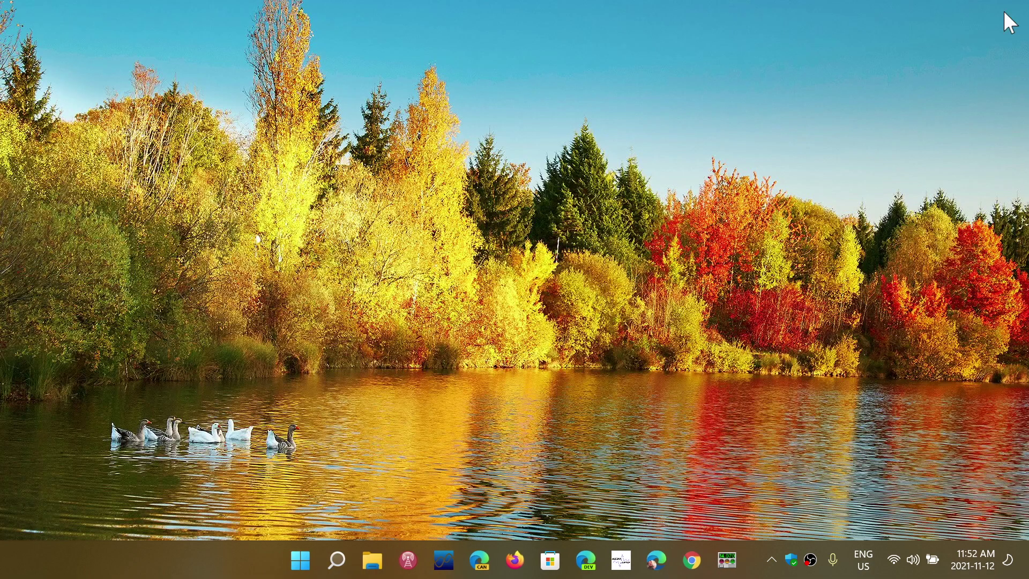